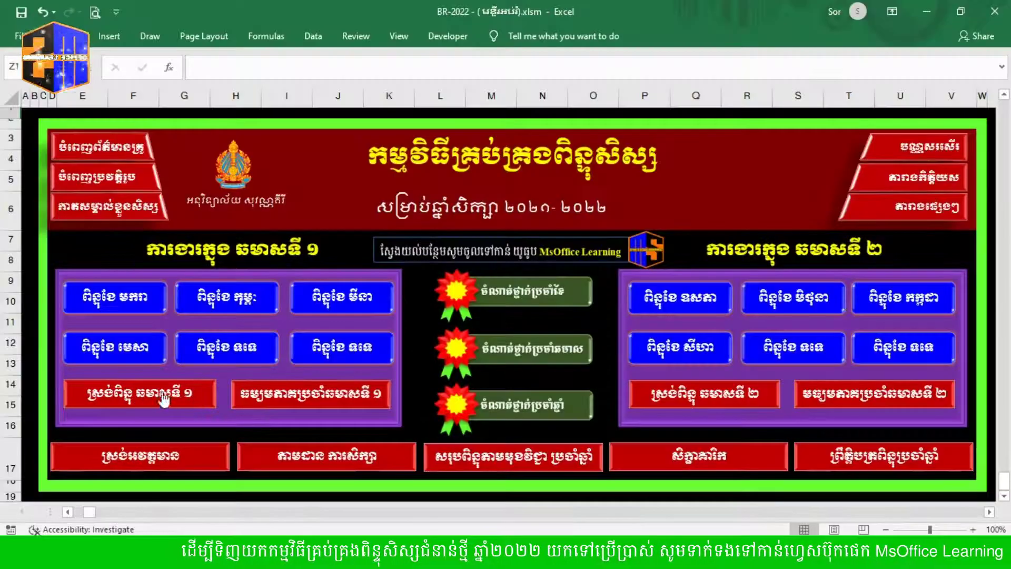
Step: Open the semester 1 score sheet from the dashboard
click(145, 404)
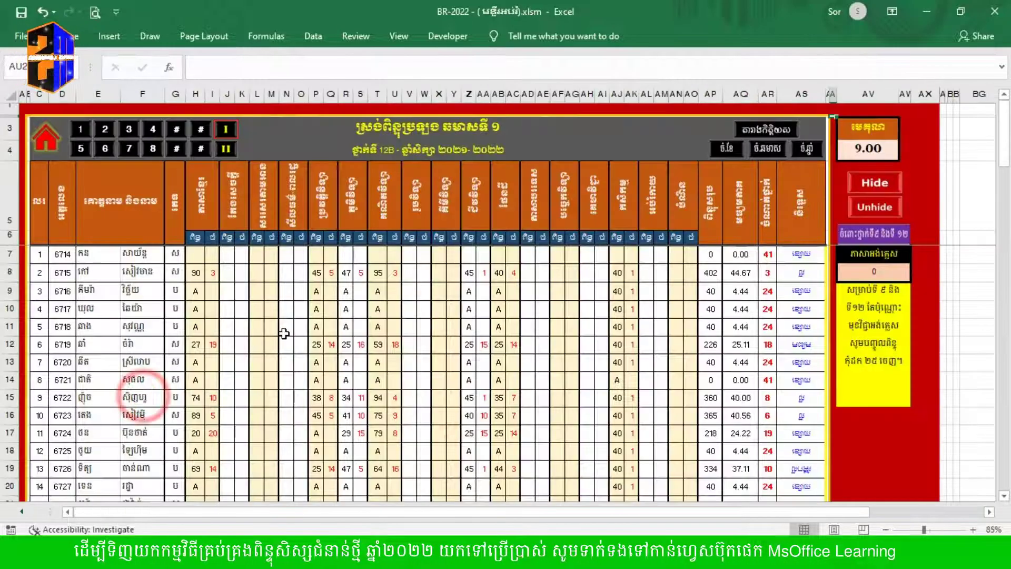
scroll(335, 296, down, 2)
scroll(335, 296, up, 2)
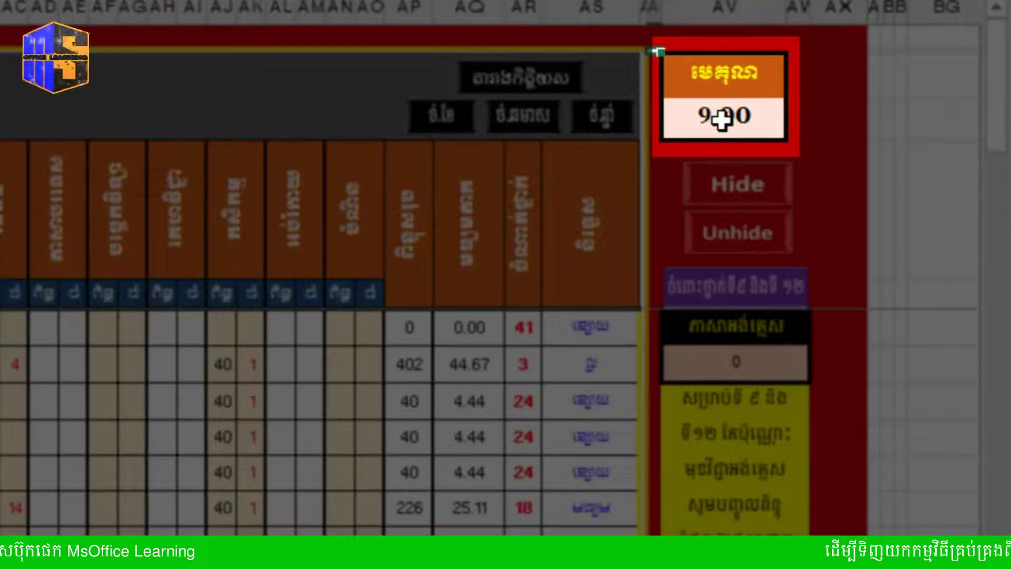
Step: Inspect the 9.00 total coefficient cell and the 0 foreign-language bonus cell's input note
click(722, 120)
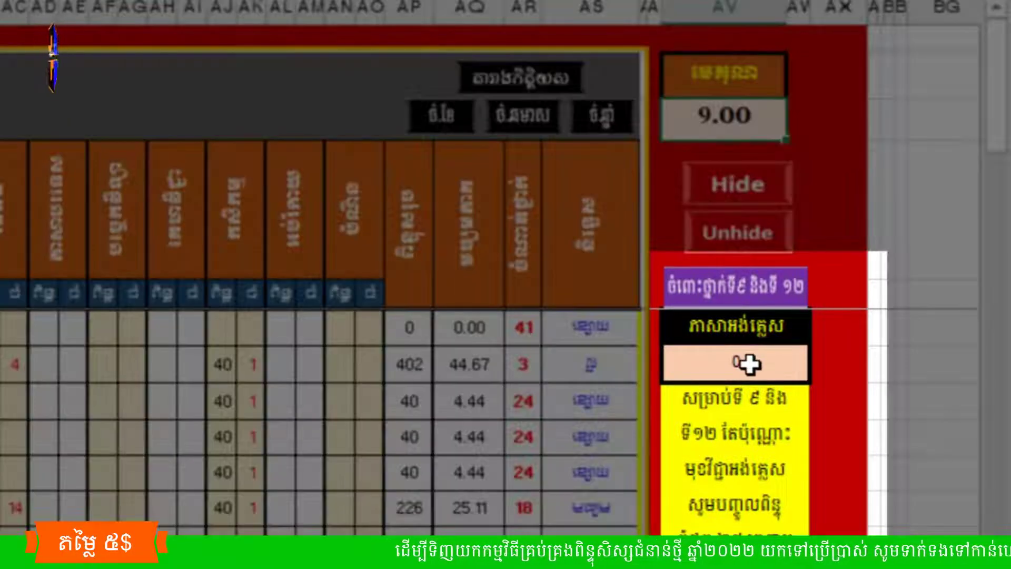
click(748, 364)
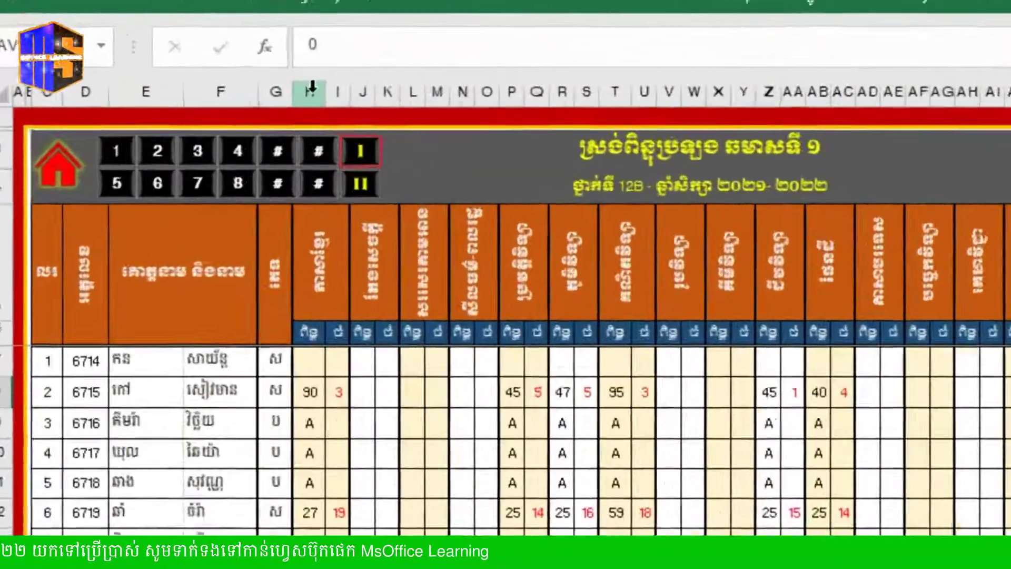
click(195, 93)
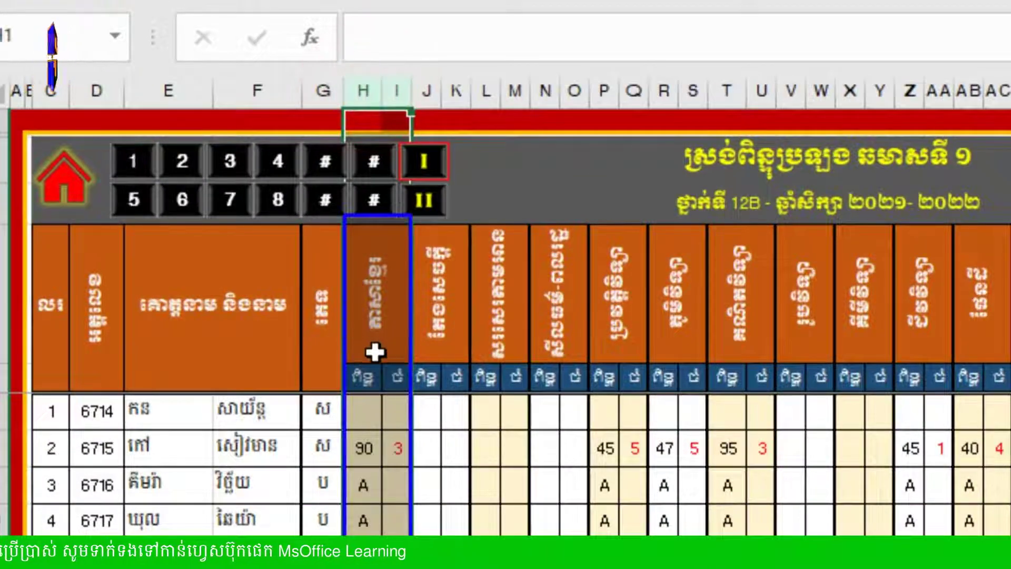
Step: Enter scores 80 in H7 and 30 in P7 for student 6714
click(363, 420)
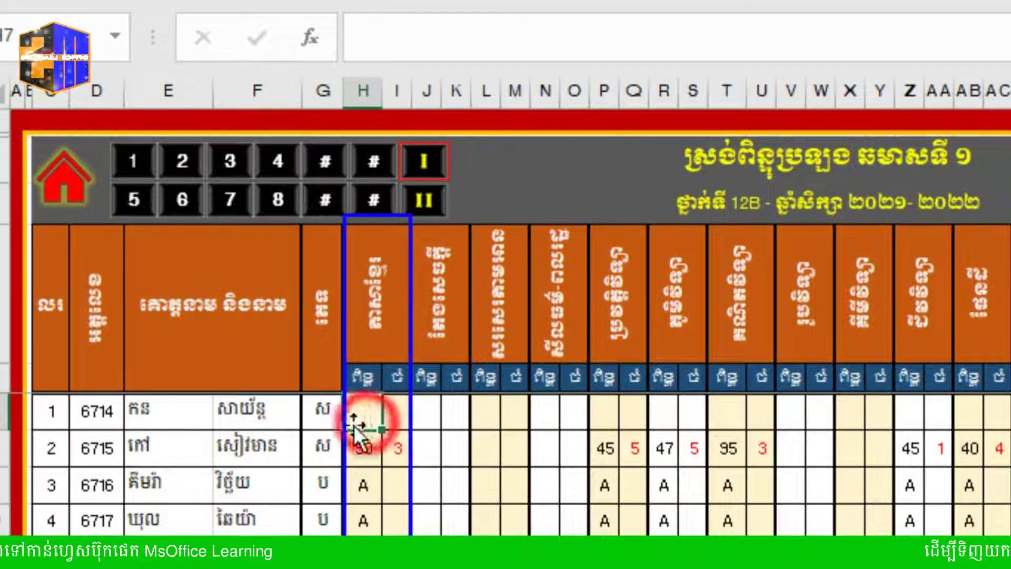
click(394, 419)
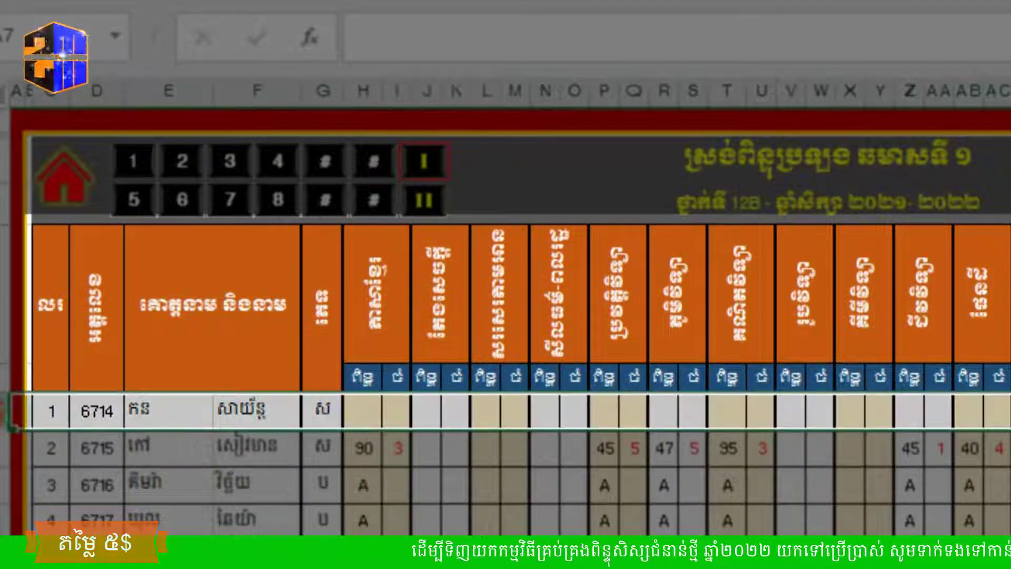
click(366, 420)
text(80)
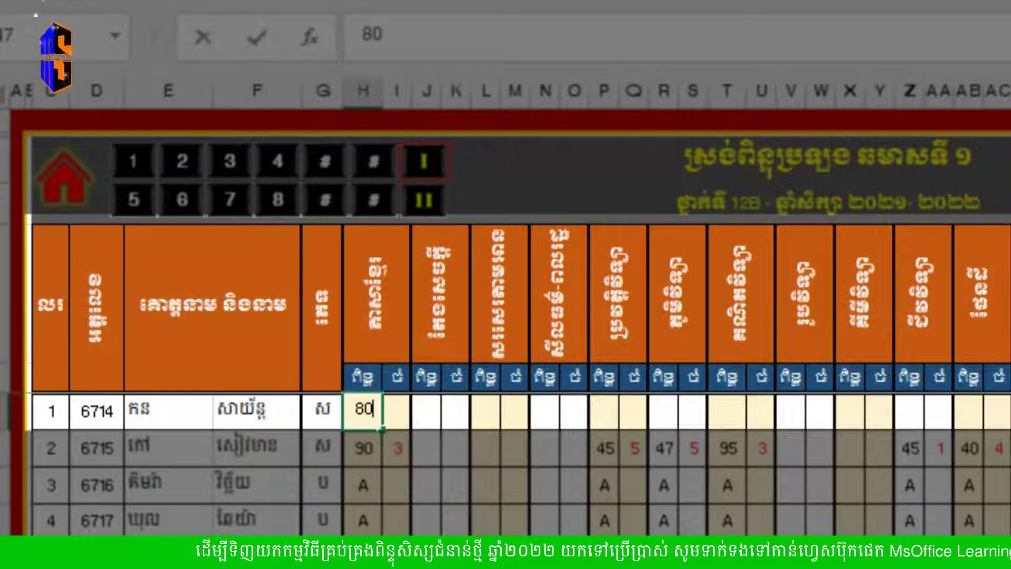
key(Return)
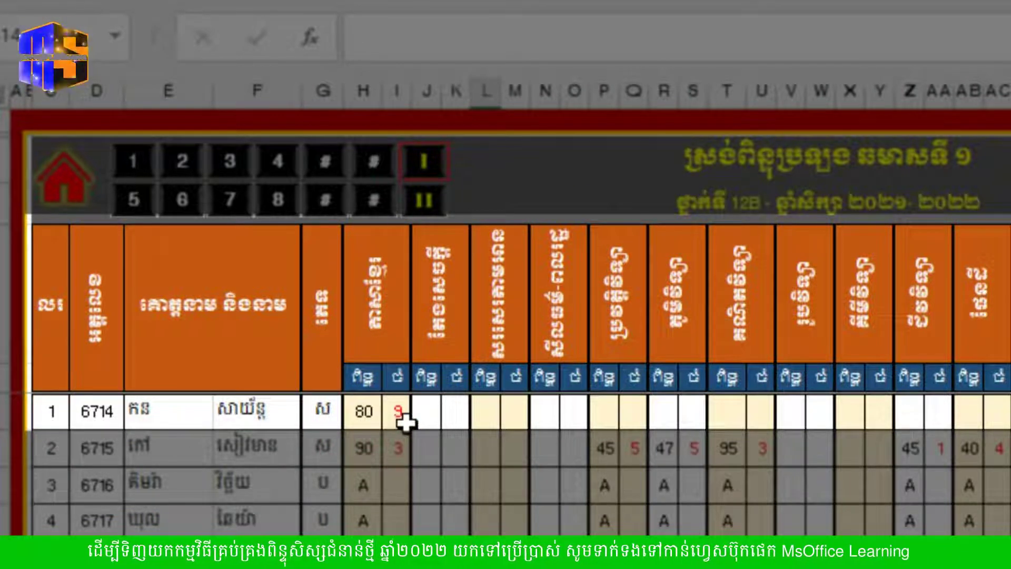
click(600, 418)
text(30)
click(644, 468)
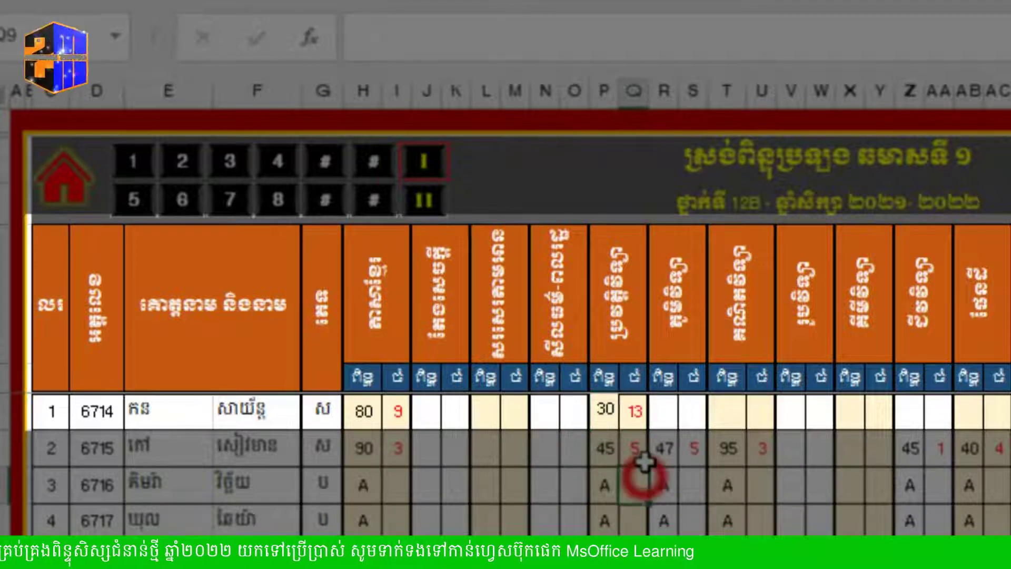
Step: Enter scores 21, 90, 37, 40 and 40 in R7, T7, Z7, AB7 and AJ7
click(665, 416)
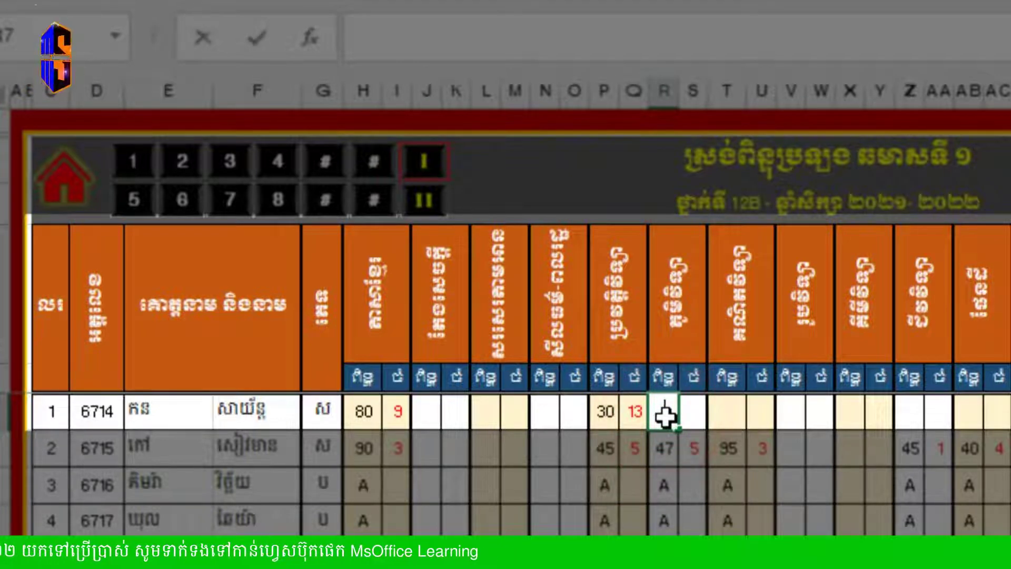
text(21)
click(719, 415)
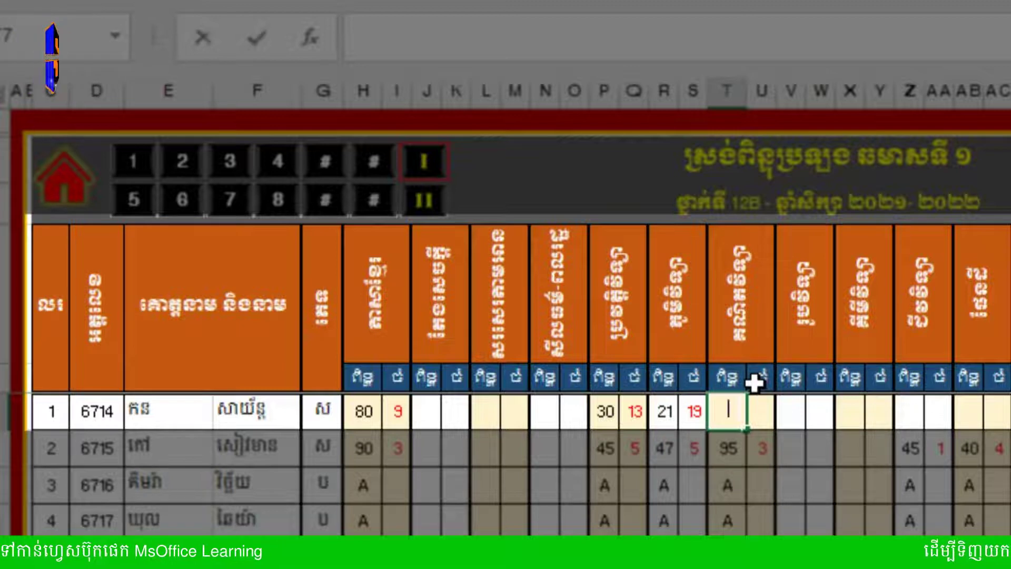
text(90)
click(911, 419)
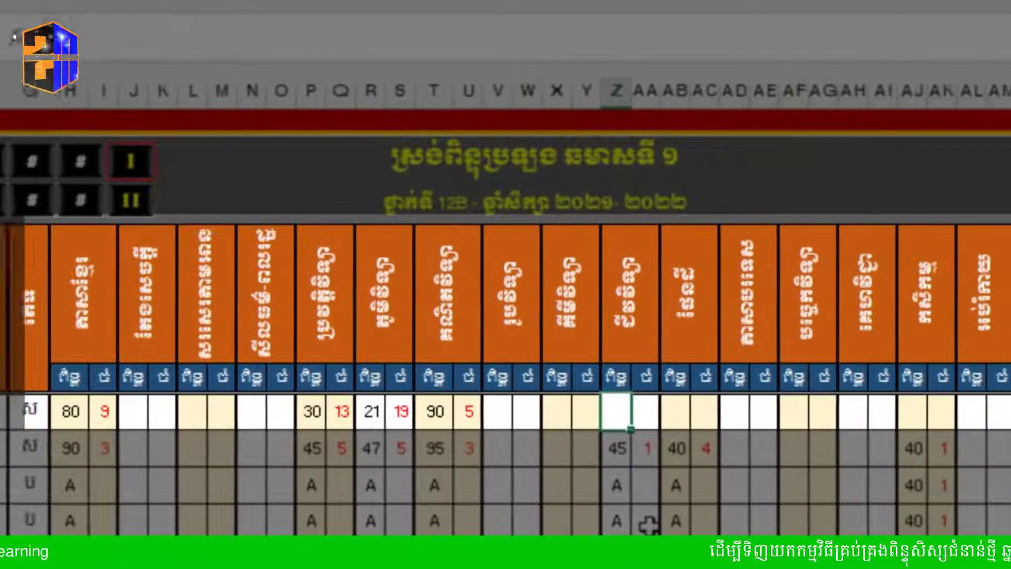
text(37)
click(628, 406)
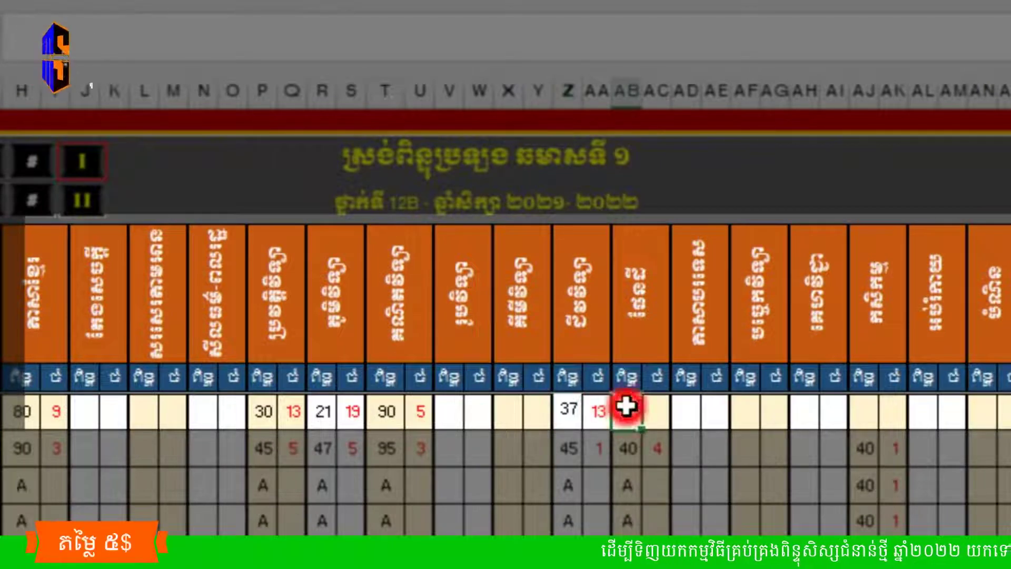
text(40)
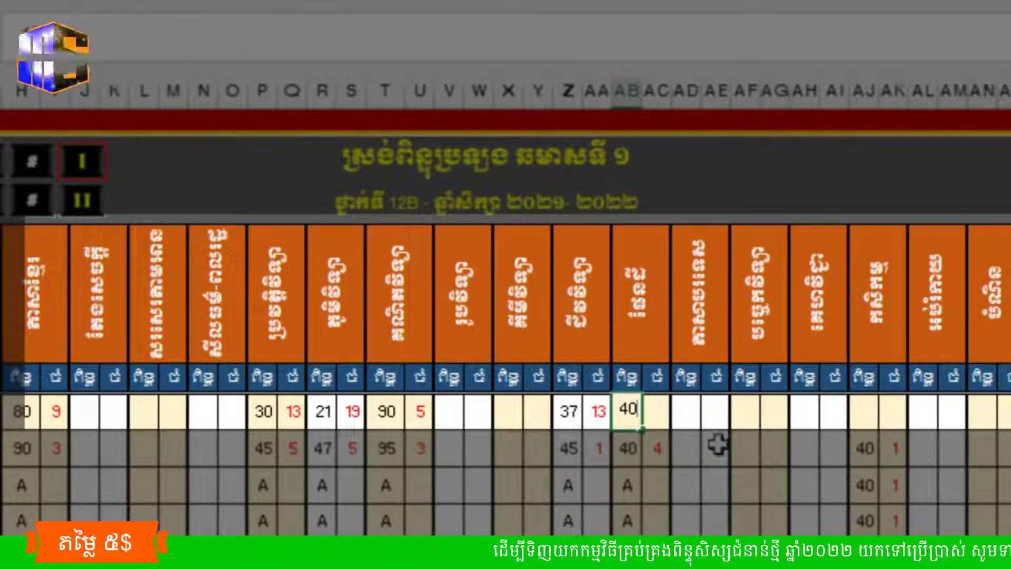
click(866, 417)
text(40)
click(700, 500)
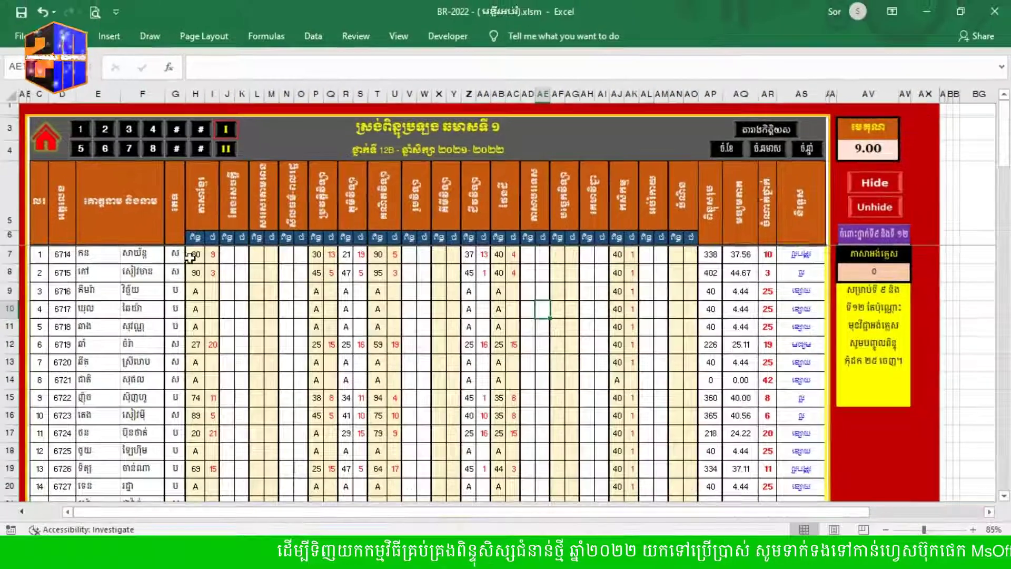
Step: Select the first subject's score and rank columns and the empty K7:N15 score block
drag(189, 257, 232, 498)
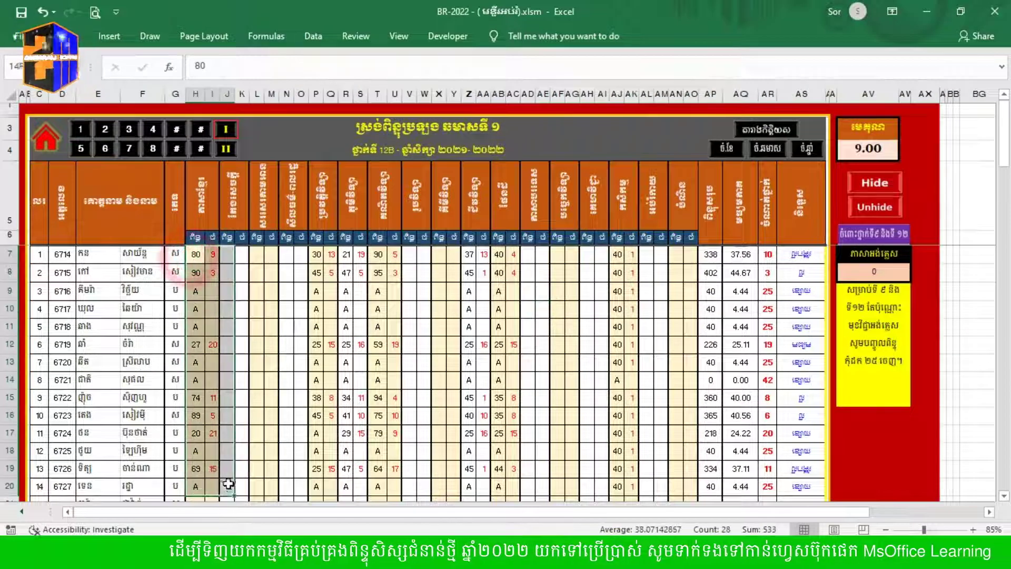
click(311, 325)
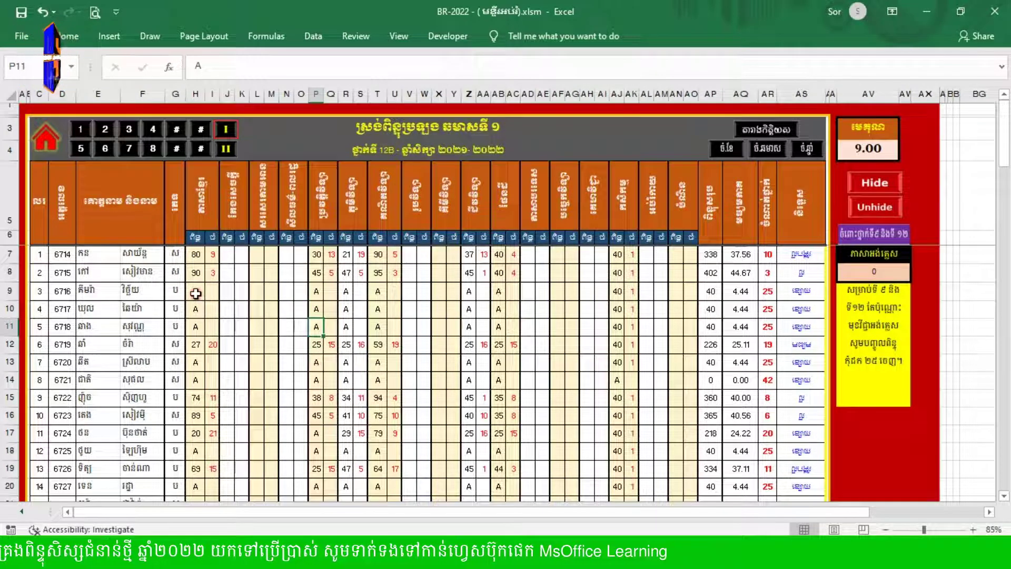
click(196, 309)
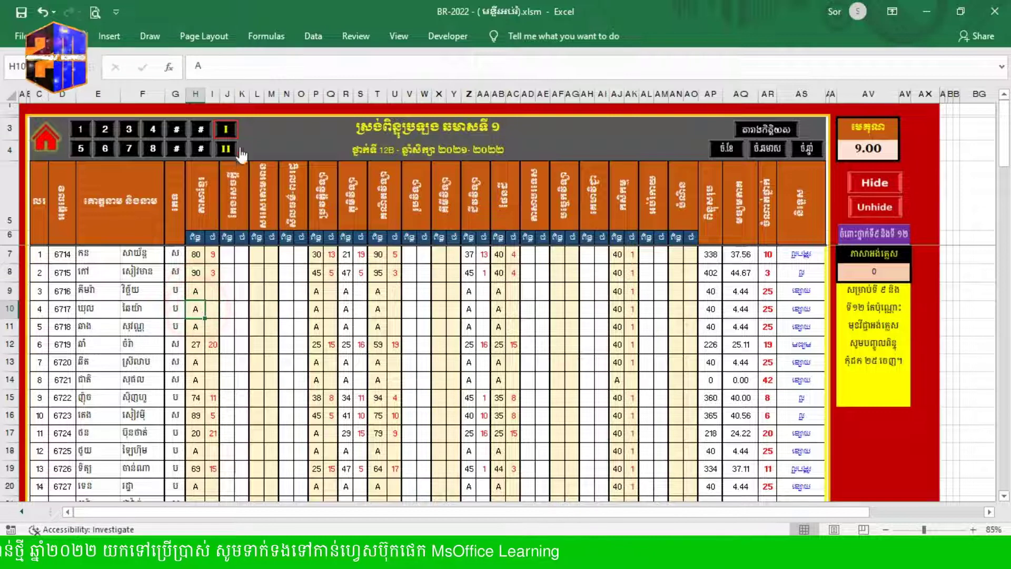
drag(227, 94, 301, 93)
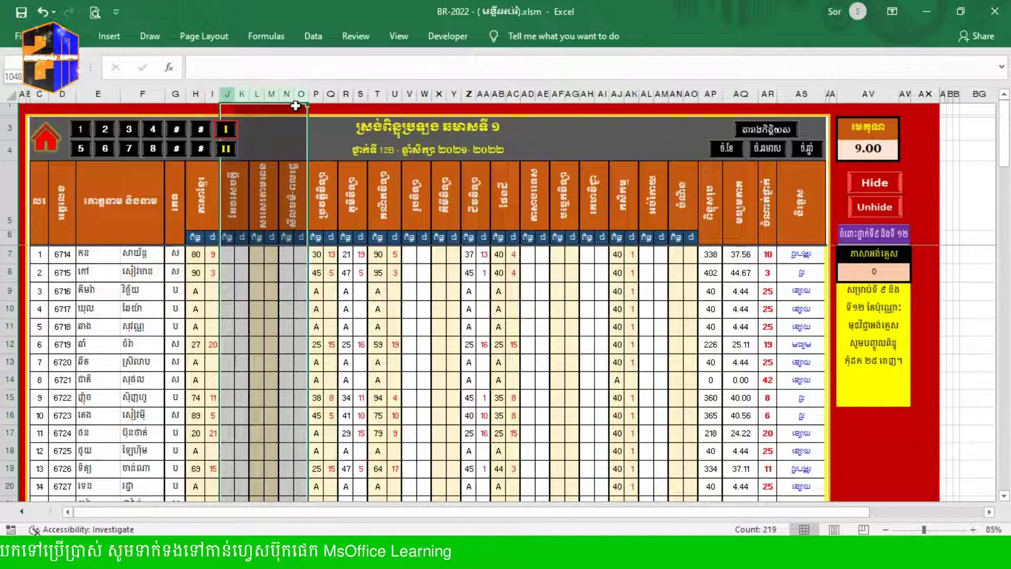
drag(238, 260, 290, 397)
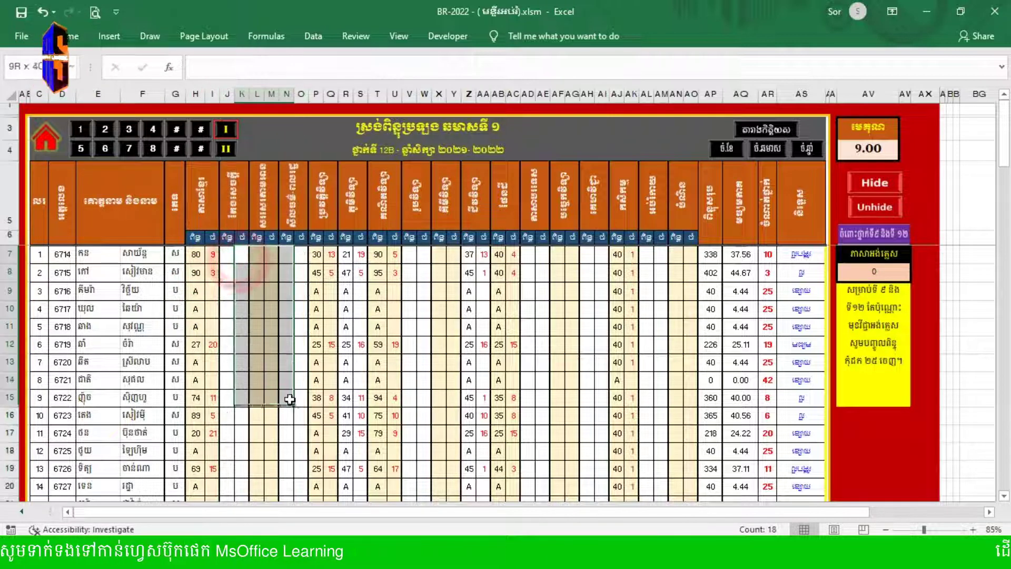
Step: Clear the selection and return to the main menu dashboard with the red Home icon
click(434, 273)
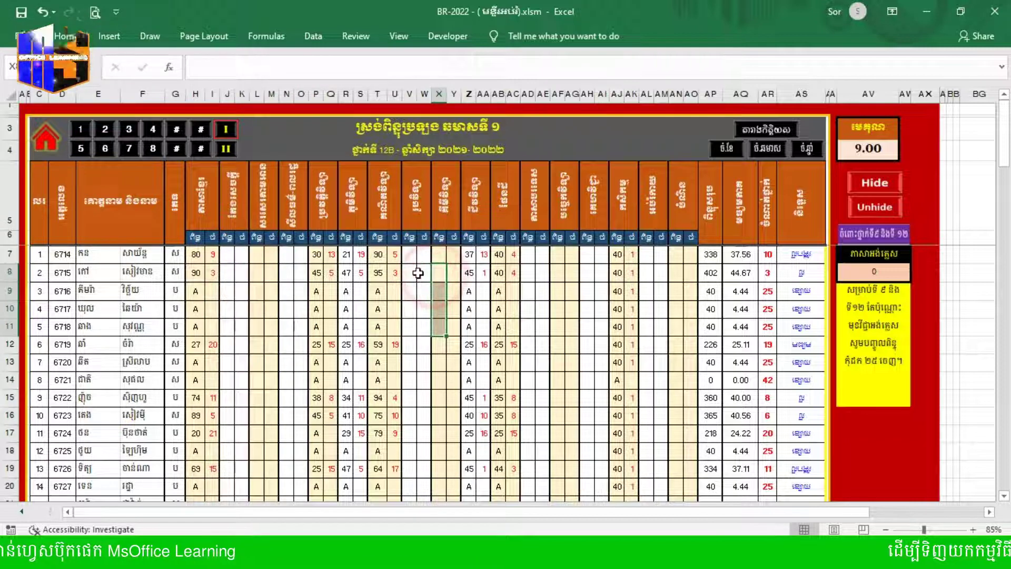
click(418, 272)
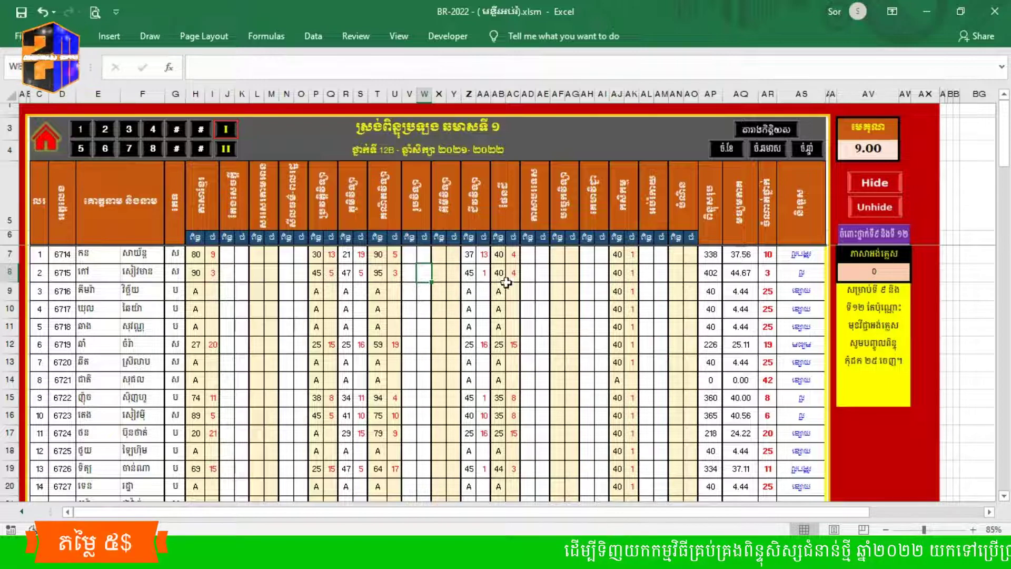
click(59, 152)
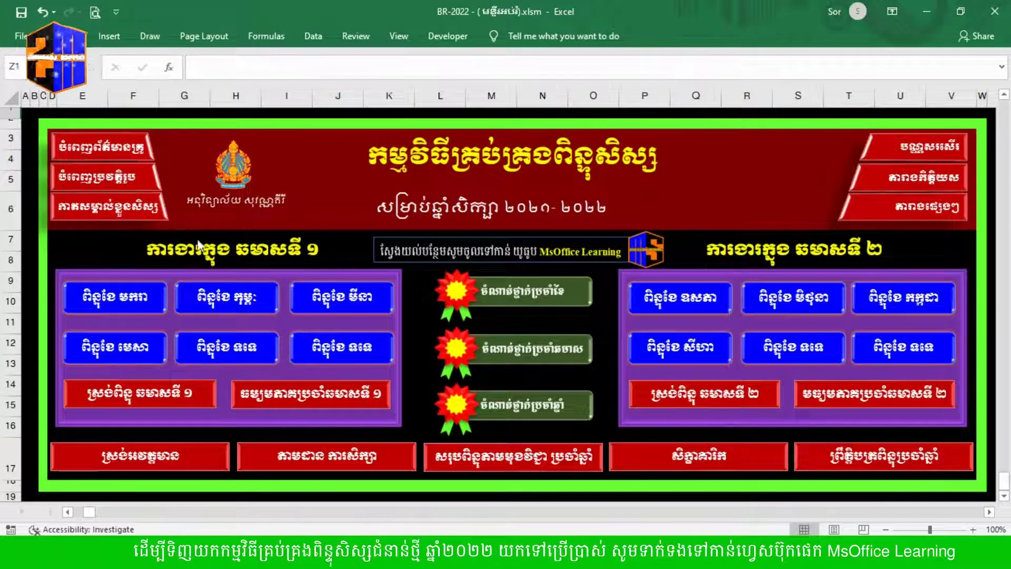
click(118, 297)
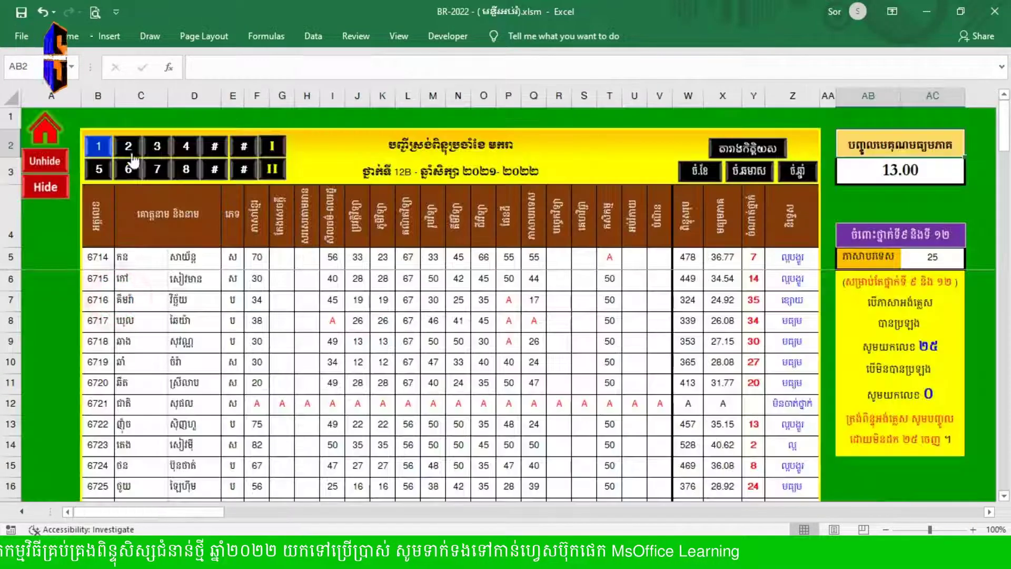
click(129, 154)
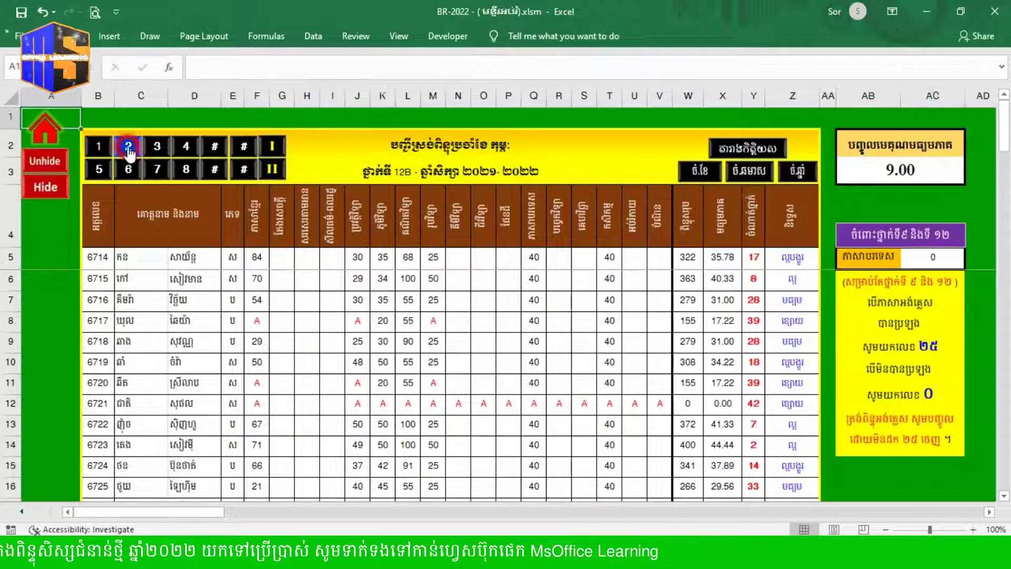
click(159, 151)
click(186, 147)
click(214, 148)
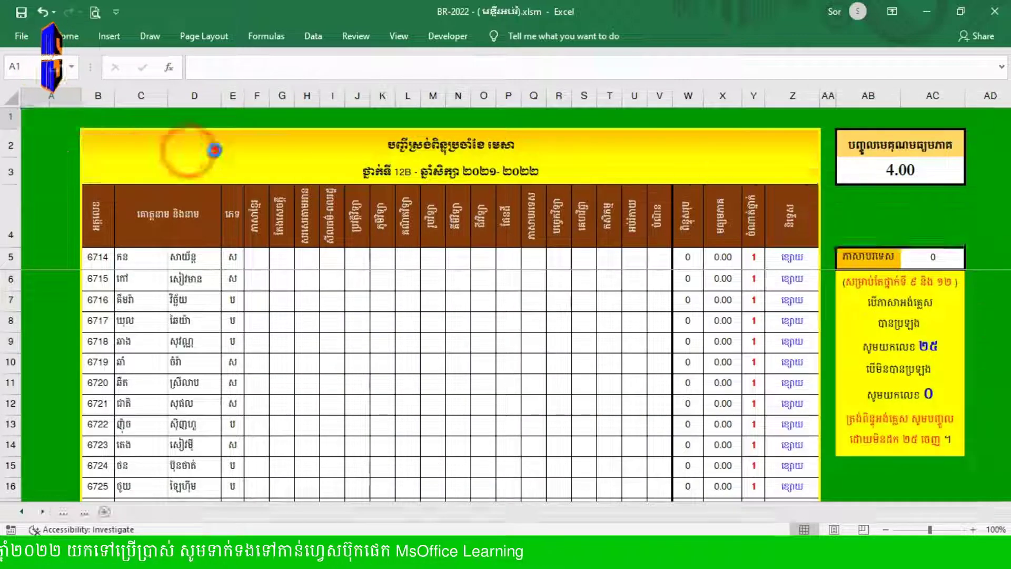
click(244, 149)
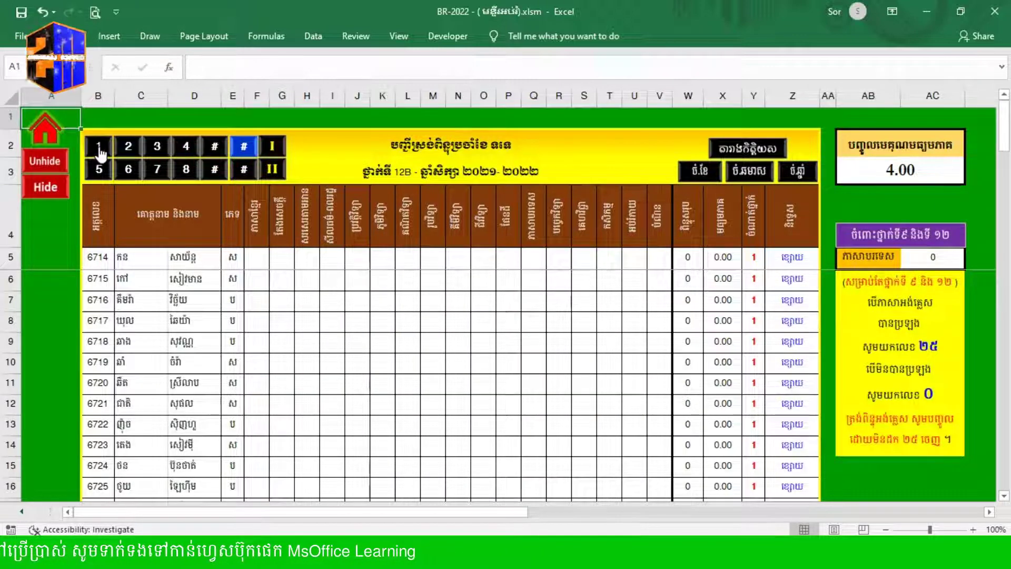
click(100, 154)
click(122, 154)
click(40, 140)
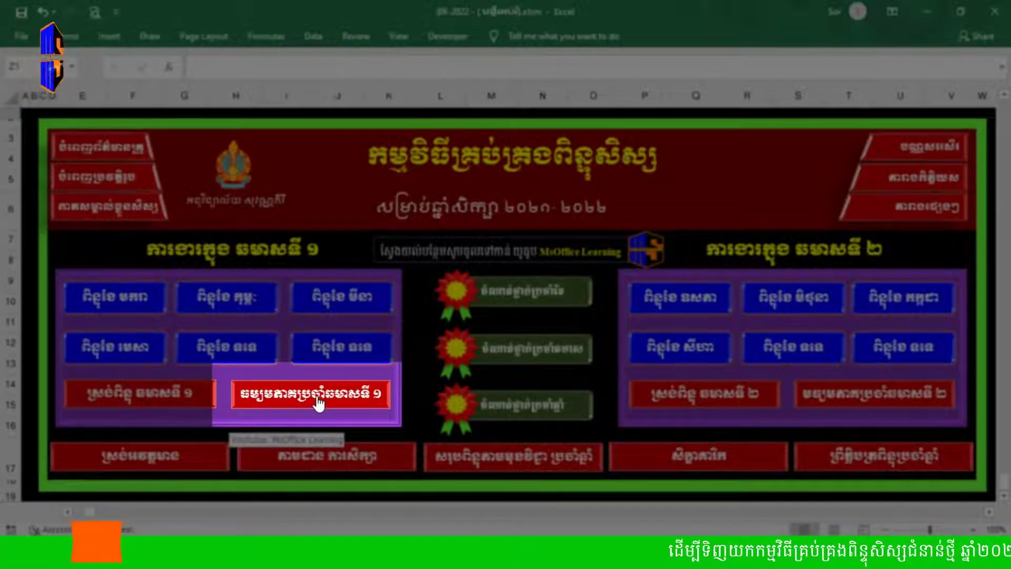
Step: Open the semester 1 average sheet and review the coefficient cell and monthly average columns
click(319, 401)
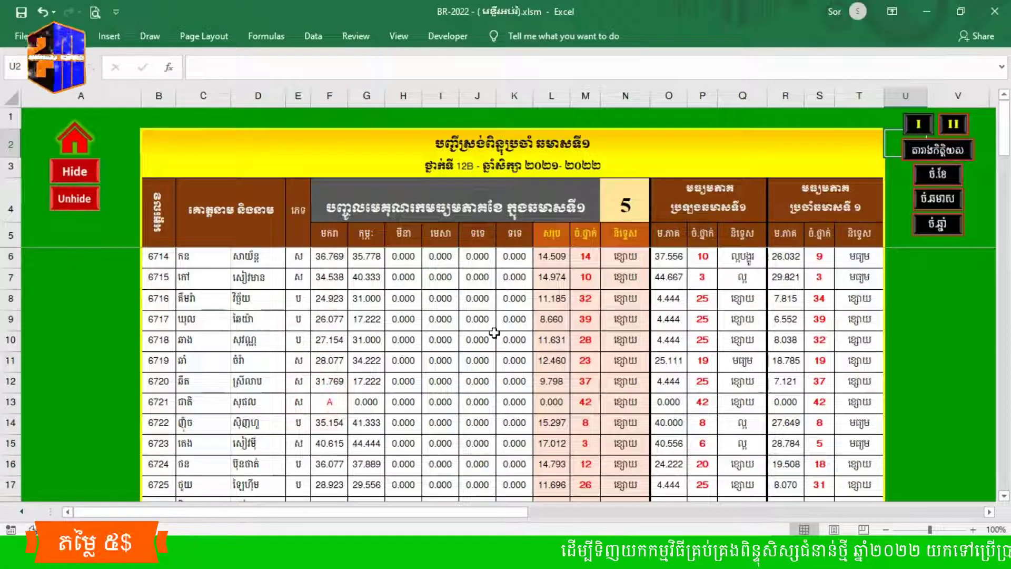
scroll(485, 311, down, 1)
scroll(472, 284, up, 1)
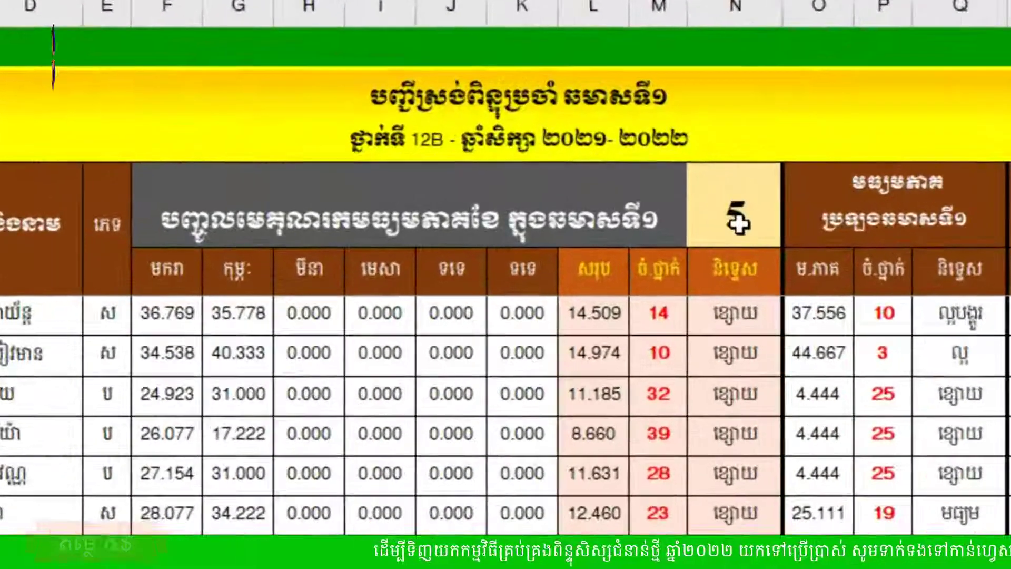
click(615, 212)
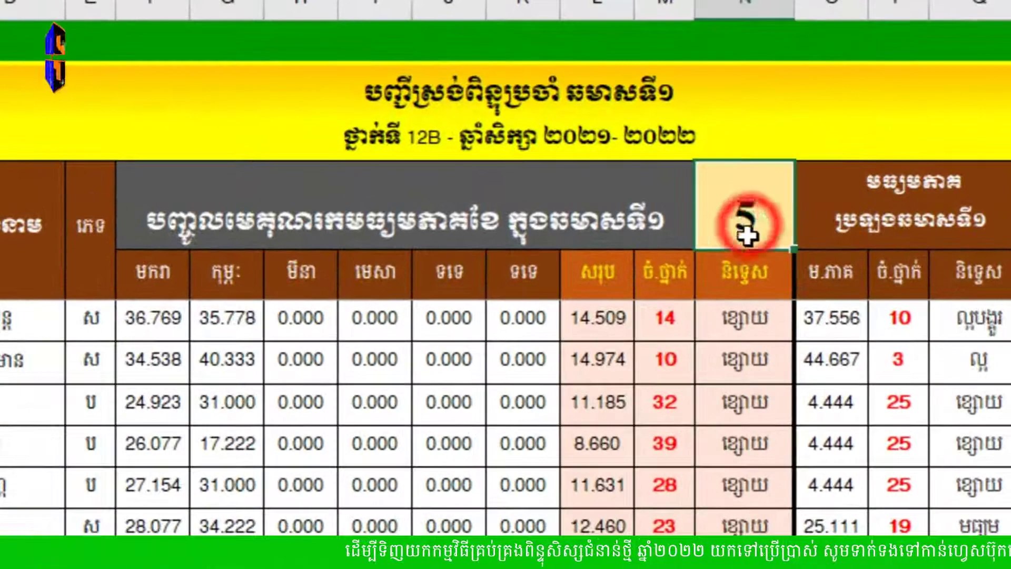
mouse_move(151, 279)
mouse_down()
mouse_move(458, 351)
mouse_move(522, 526)
mouse_up()
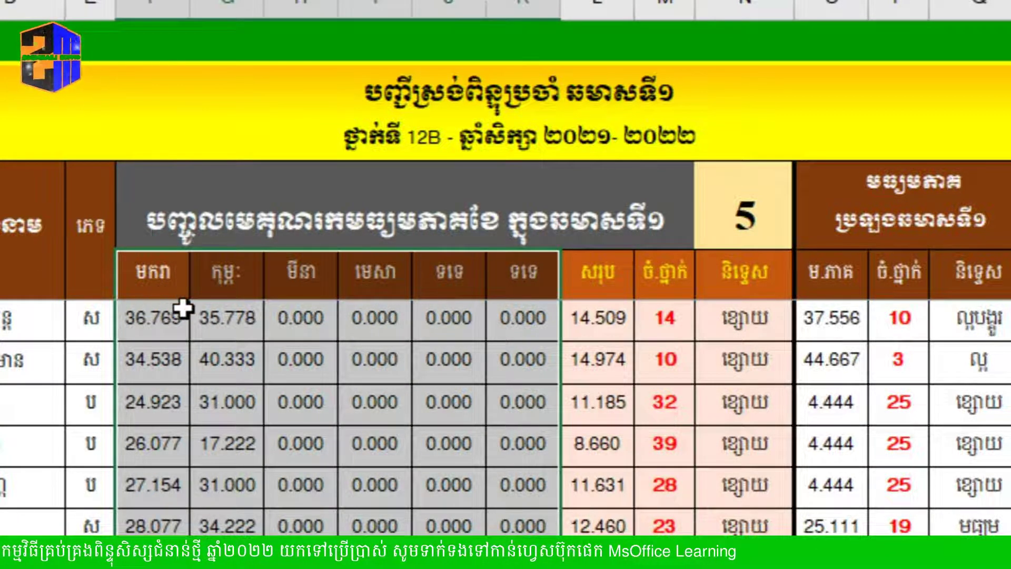
click(154, 278)
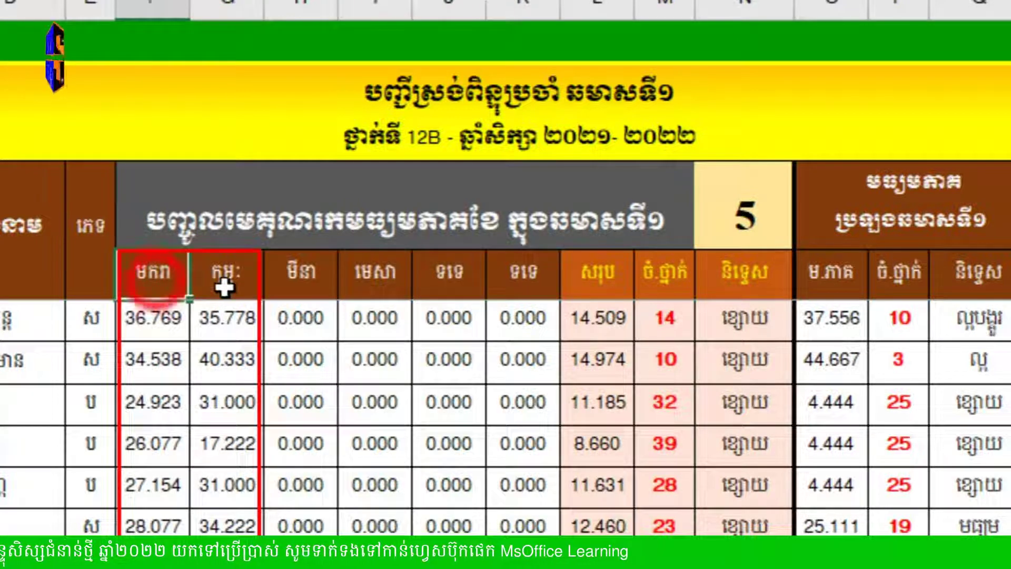
click(224, 284)
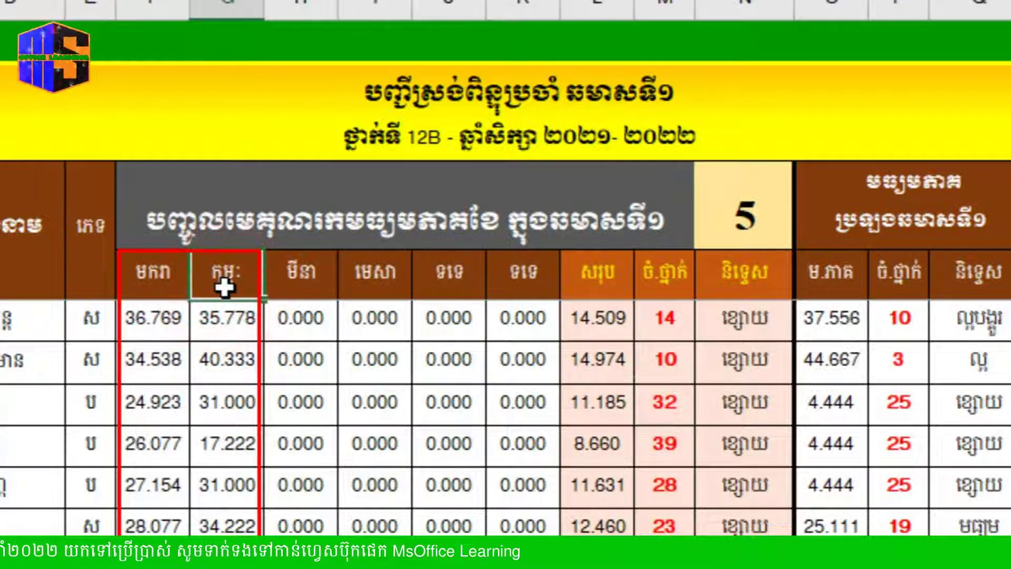
Step: Change the month coefficient in N4 from 5 to 2, then return to the dashboard
click(753, 216)
text(2)
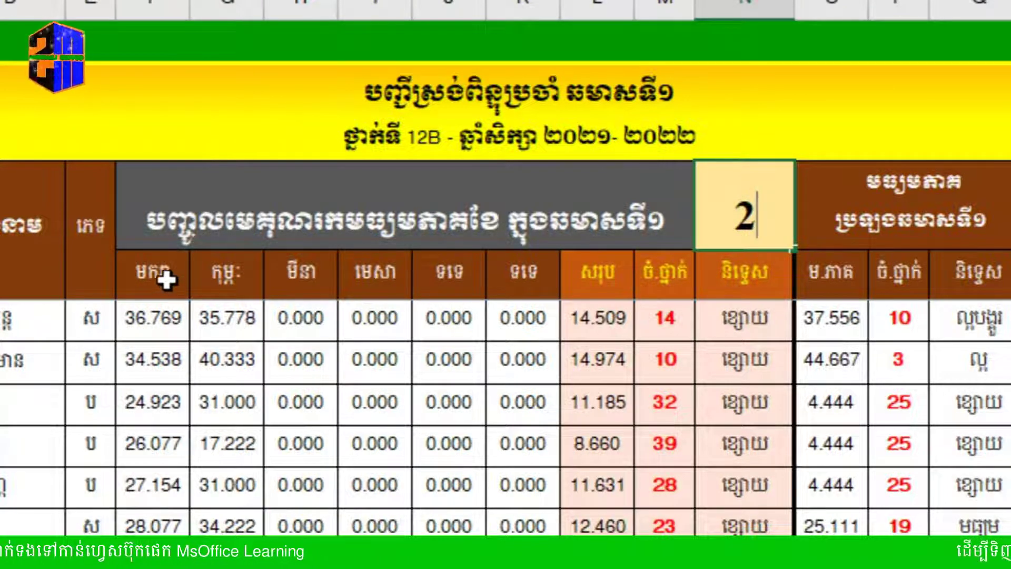
drag(158, 316, 458, 358)
click(771, 222)
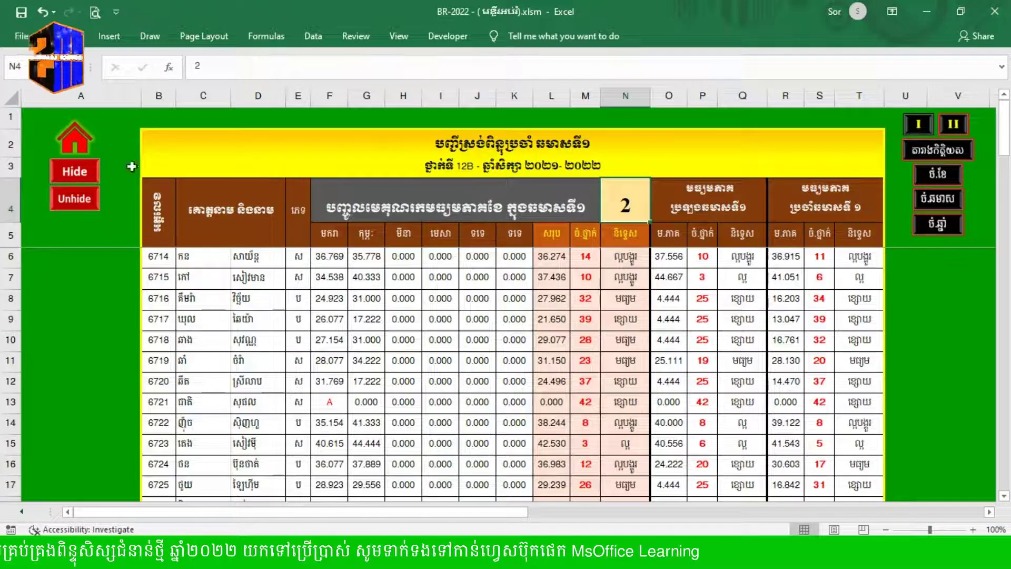
click(79, 147)
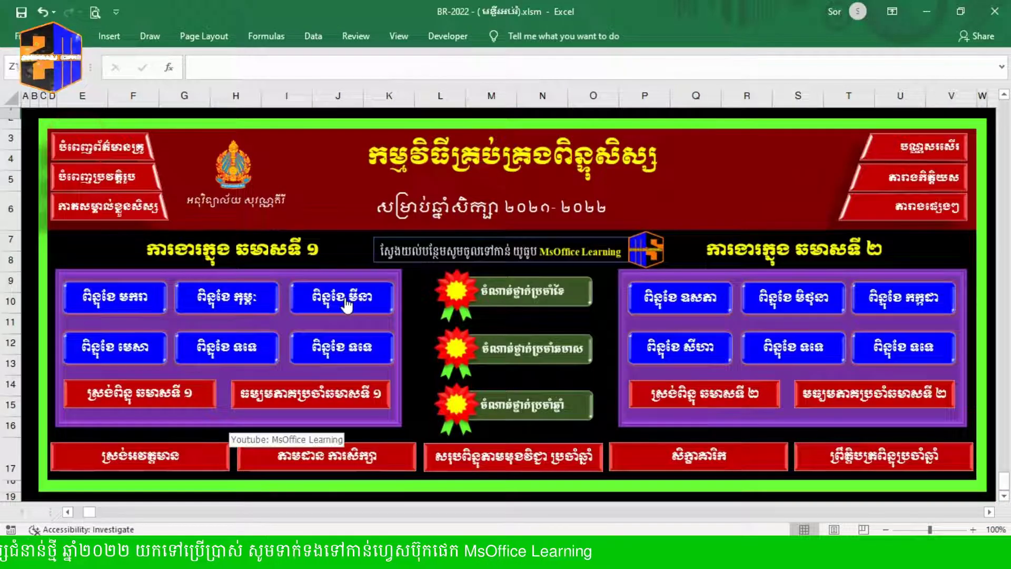